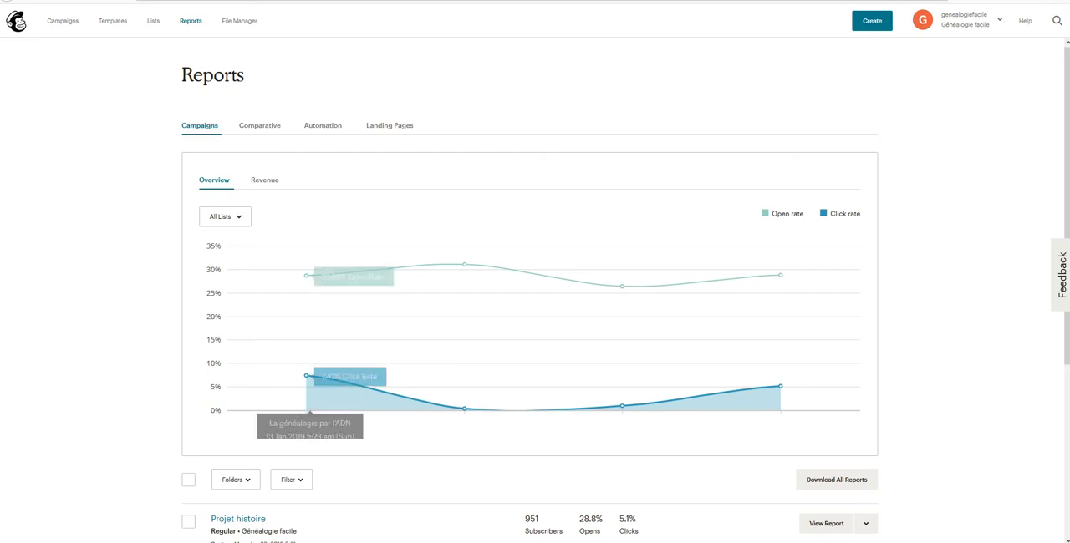
# Step: Start a new segment in the Généalogie facile list that matches any of the following conditions
pyautogui.click(153, 20)
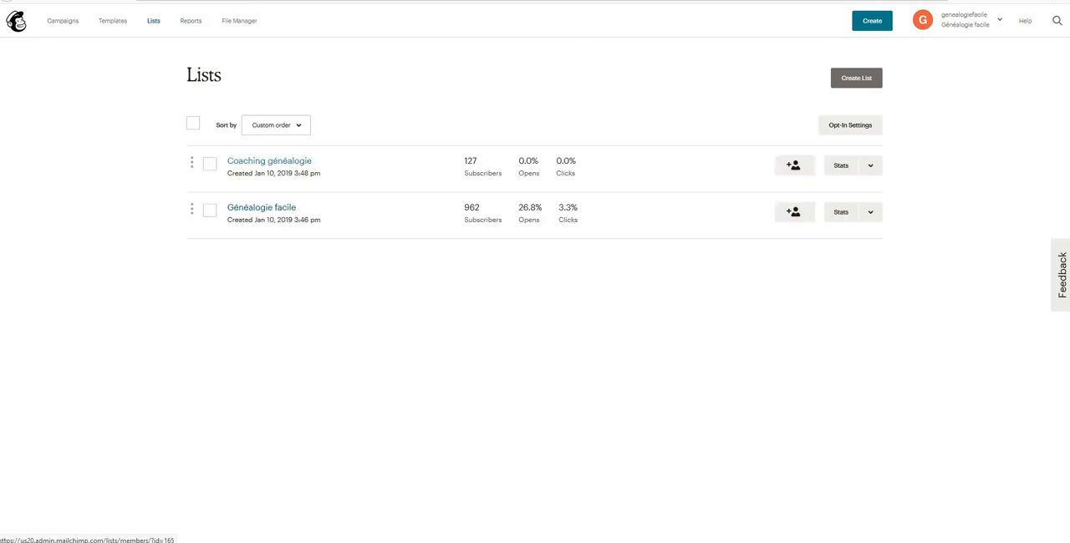
pyautogui.click(262, 207)
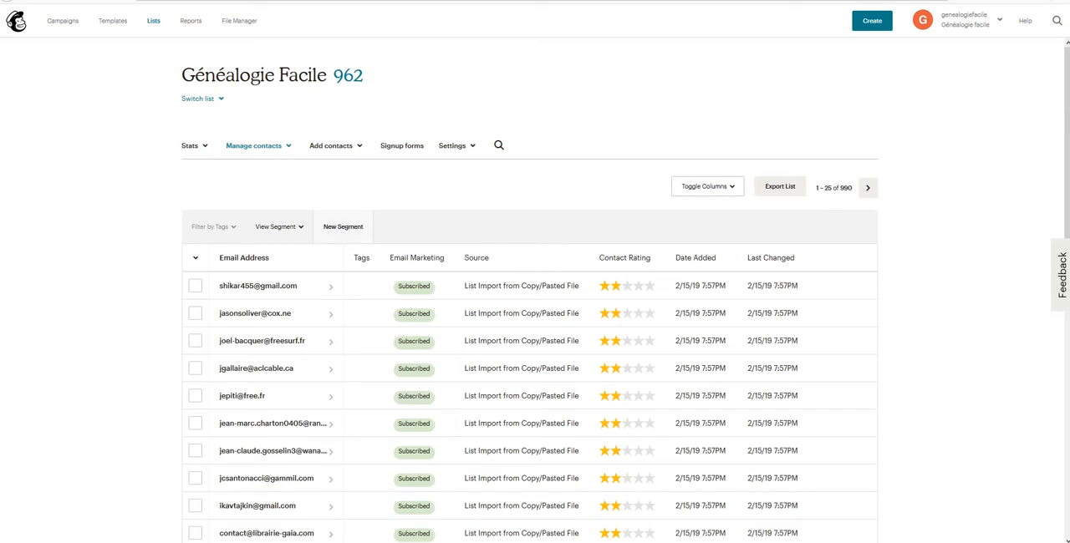
pyautogui.click(342, 227)
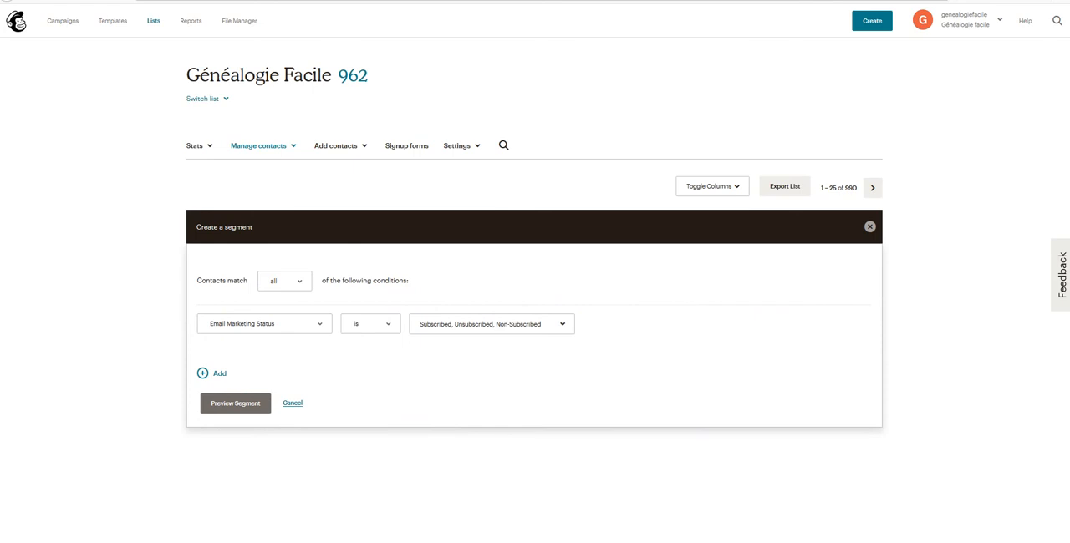
pyautogui.click(285, 282)
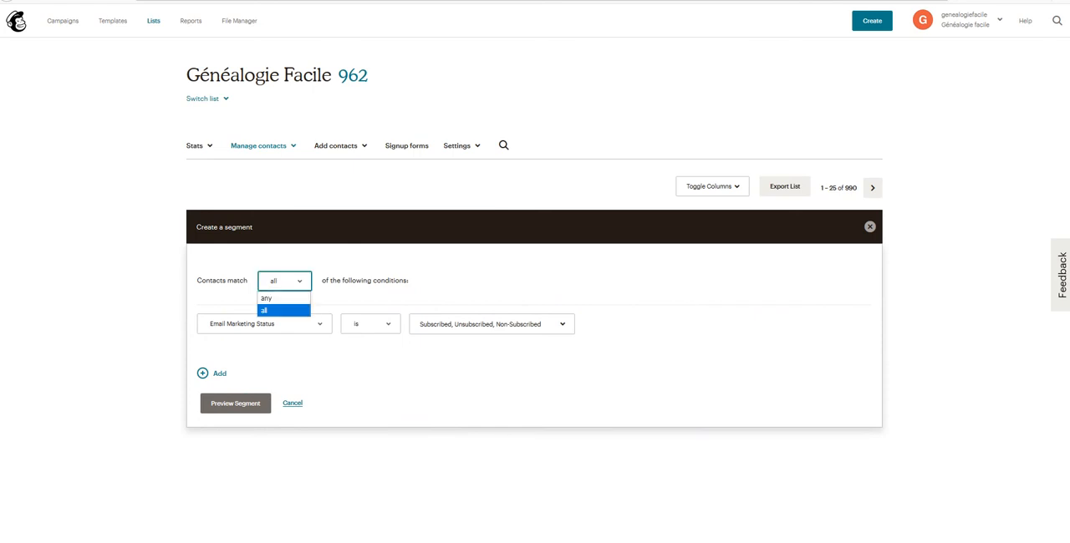
pyautogui.click(277, 298)
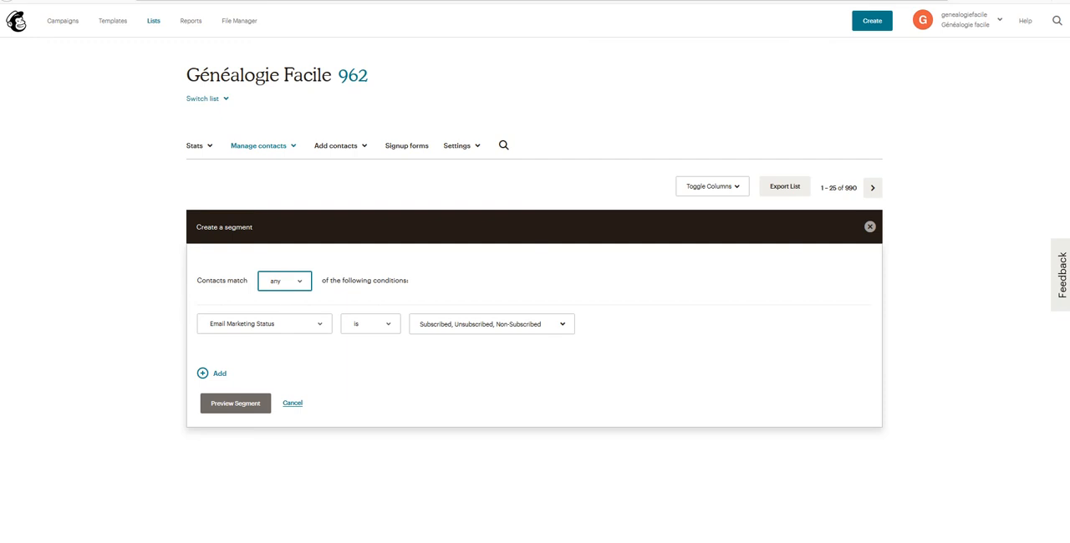
# Step: Set the segment condition to Contact Rating is less than two stars and preview the segment
pyautogui.click(265, 324)
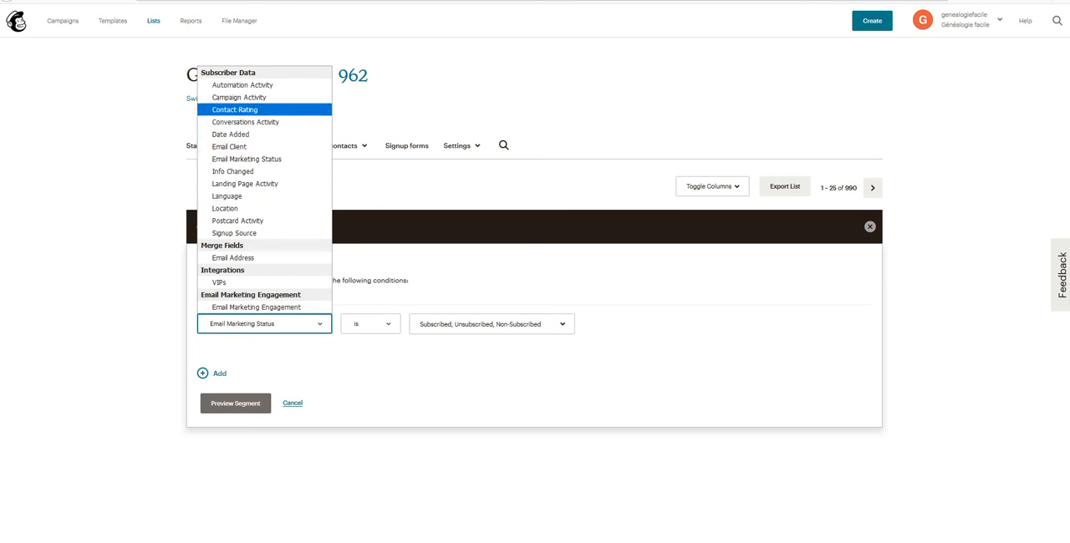
pyautogui.click(235, 110)
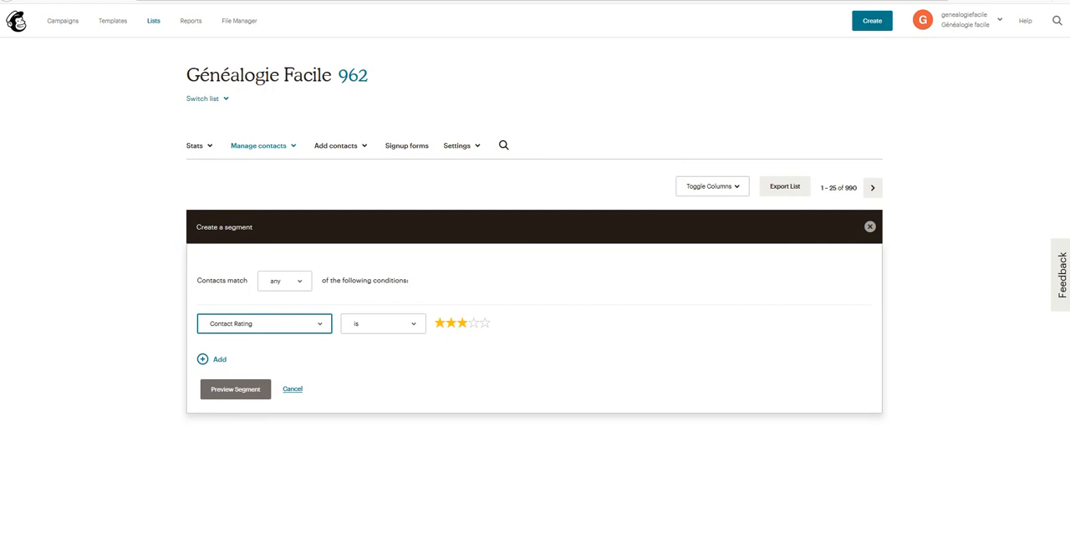
pyautogui.click(382, 324)
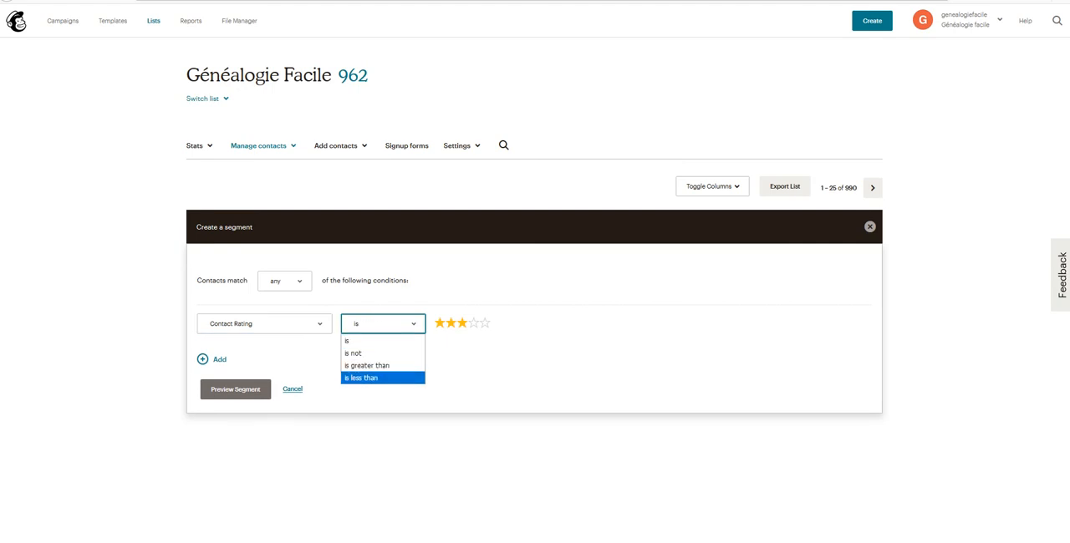
pyautogui.click(361, 377)
pyautogui.click(451, 324)
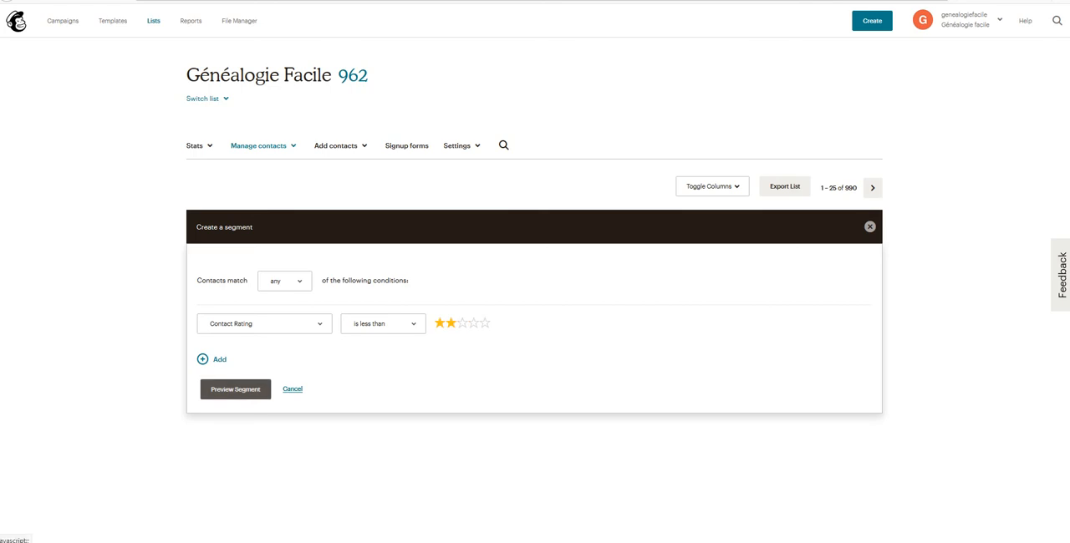
pyautogui.click(235, 389)
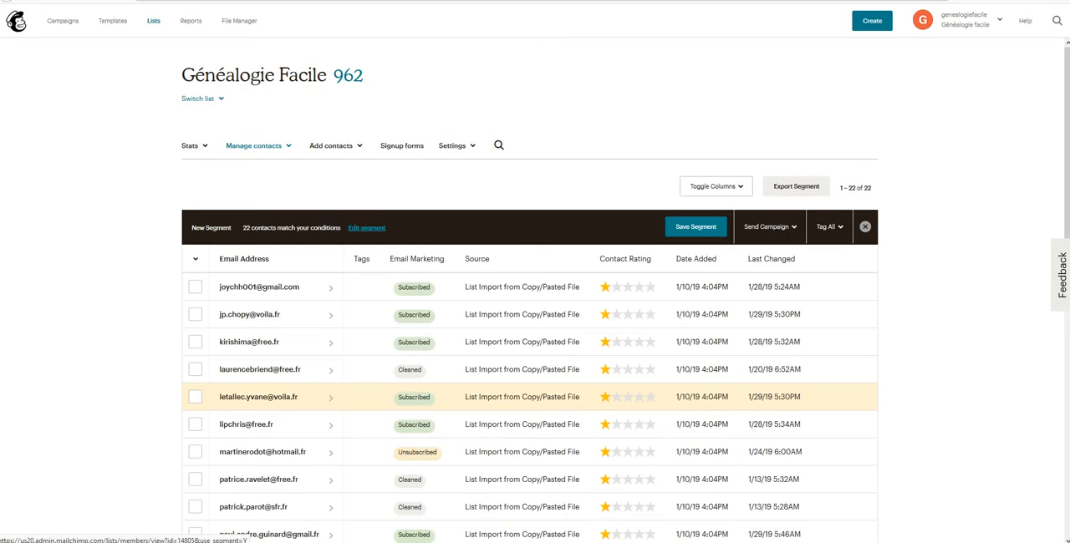
# Step: Look through the previewed segment's contacts, examining their email marketing status and contact rating
pyautogui.scroll(-1, 242, 398)
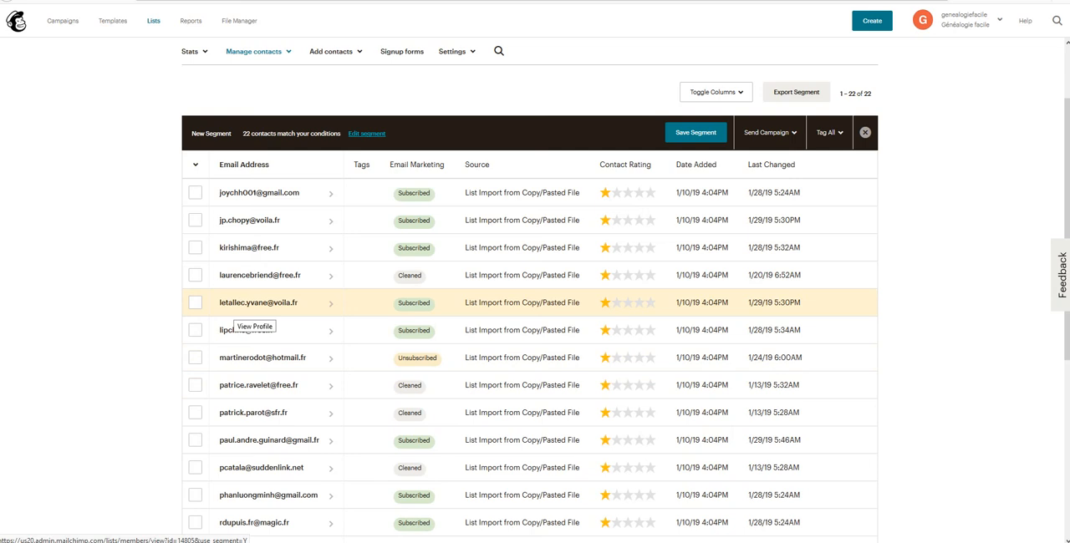
pyautogui.scroll(-1, 359, 307)
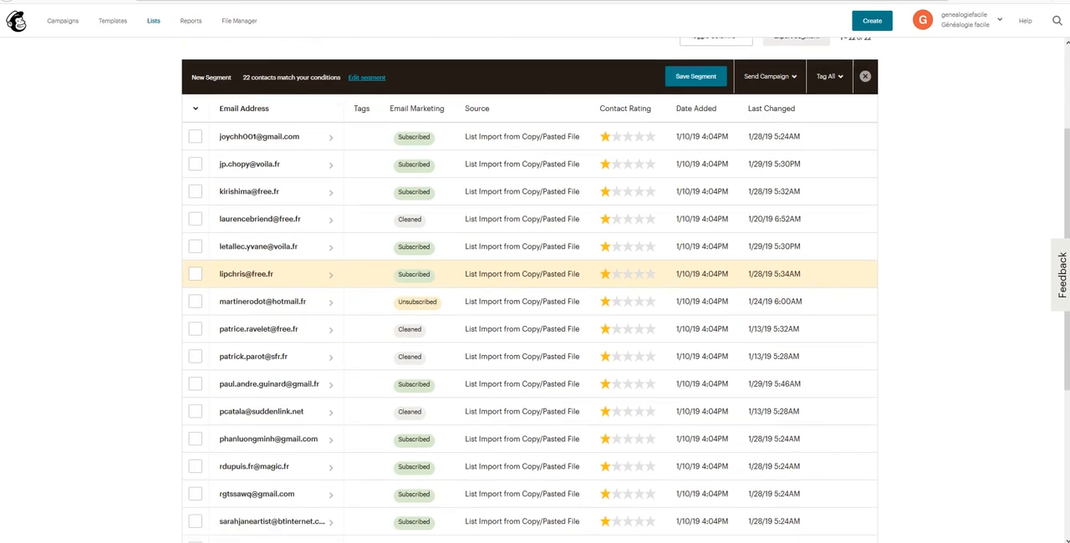
pyautogui.scroll(-3, 359, 276)
pyautogui.scroll(4, 359, 289)
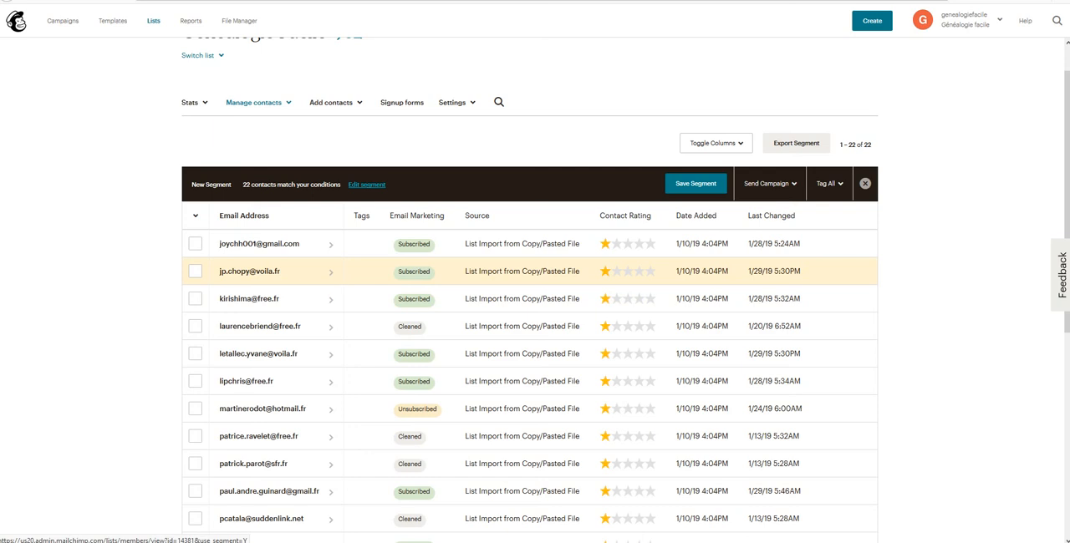
pyautogui.scroll(-1, 321, 276)
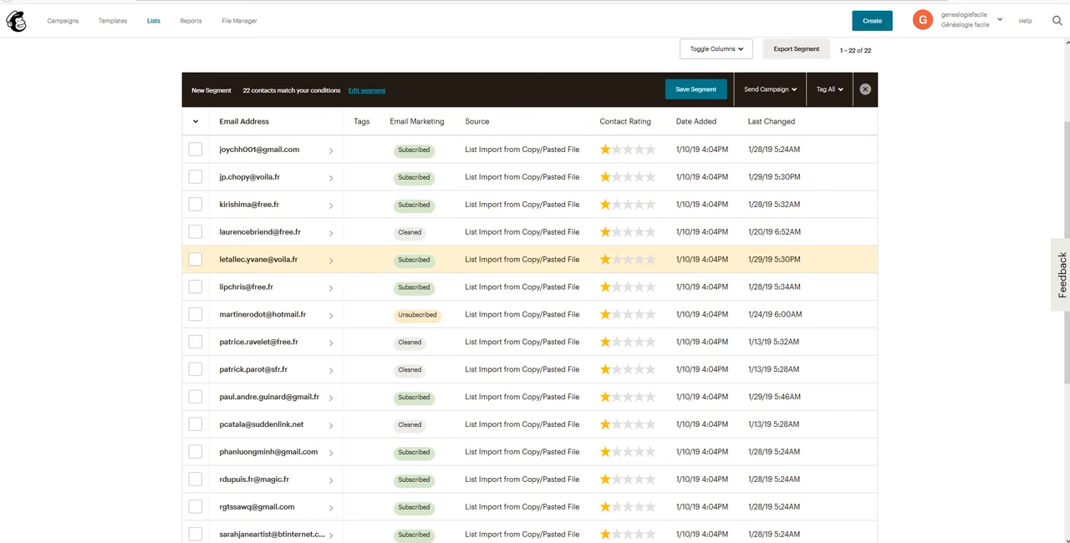
pyautogui.scroll(-4, 585, 259)
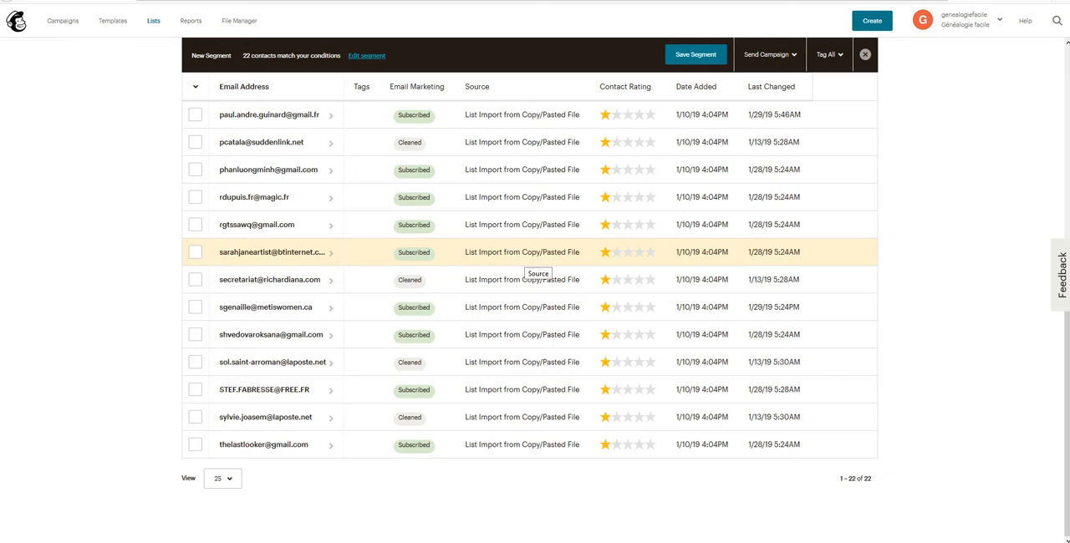
pyautogui.scroll(4, 585, 251)
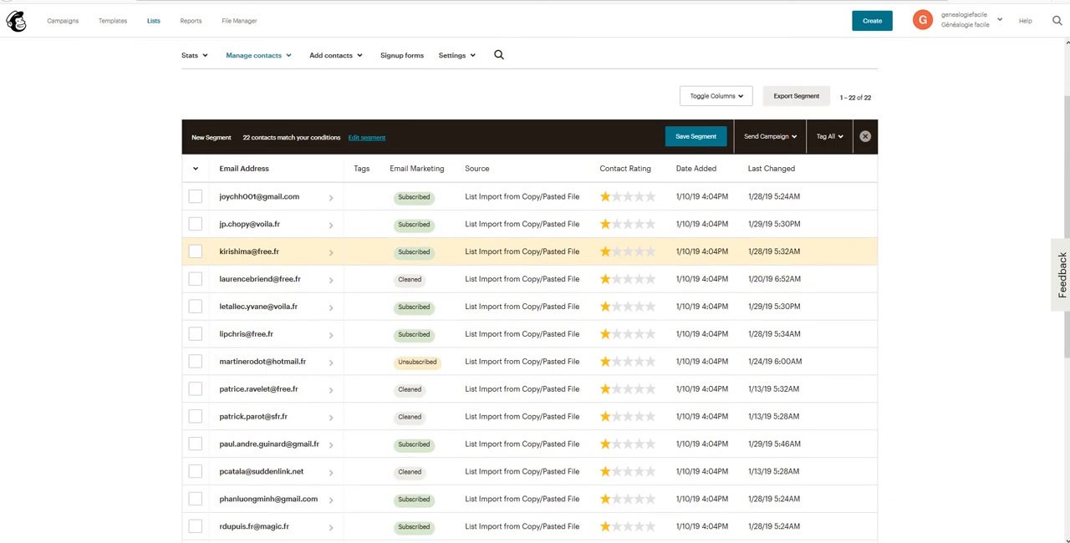
# Step: Select and deselect the first contact in the preview, and export the low-rated segment
pyautogui.click(195, 197)
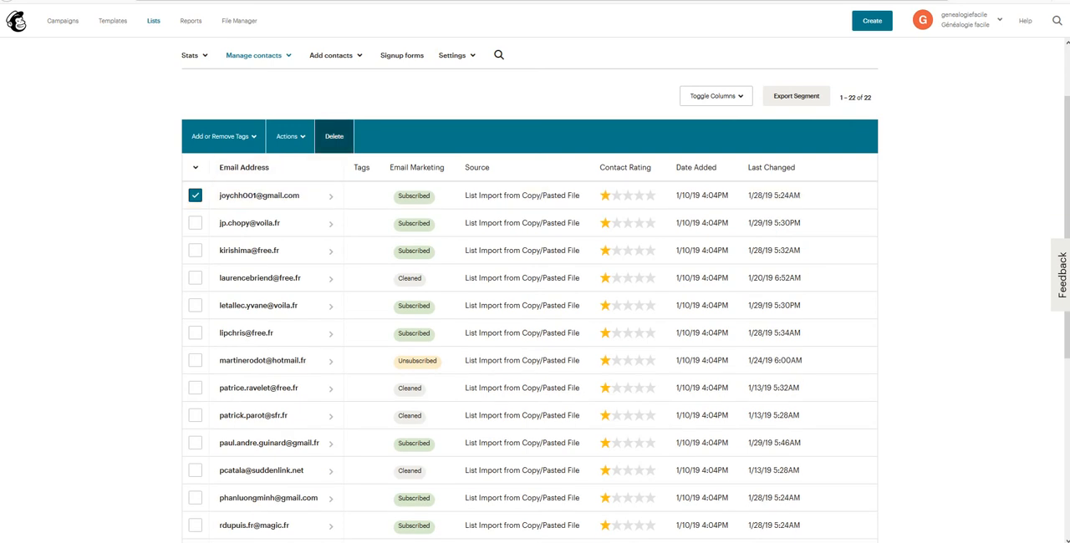
pyautogui.click(195, 196)
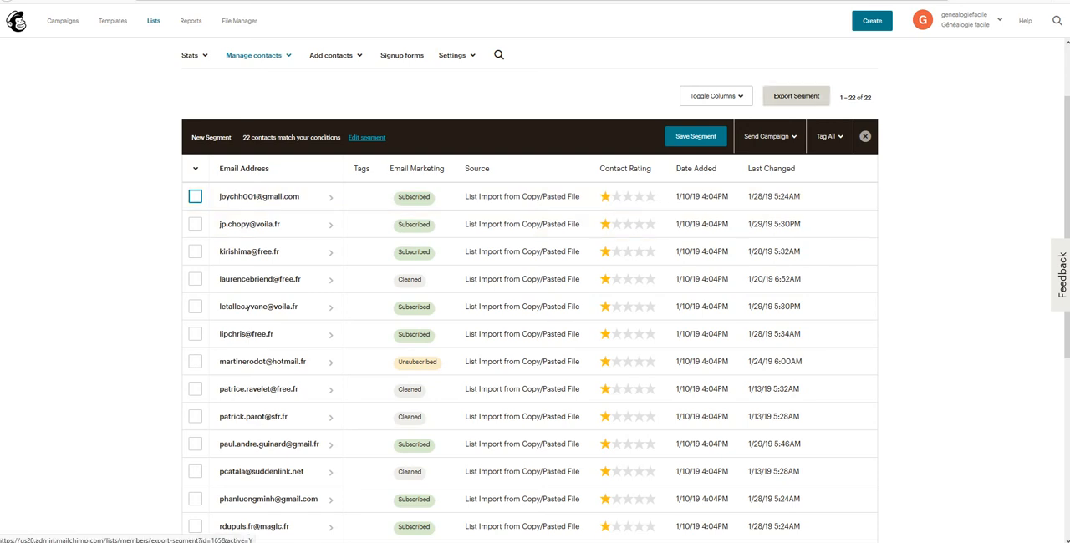
pyautogui.click(795, 96)
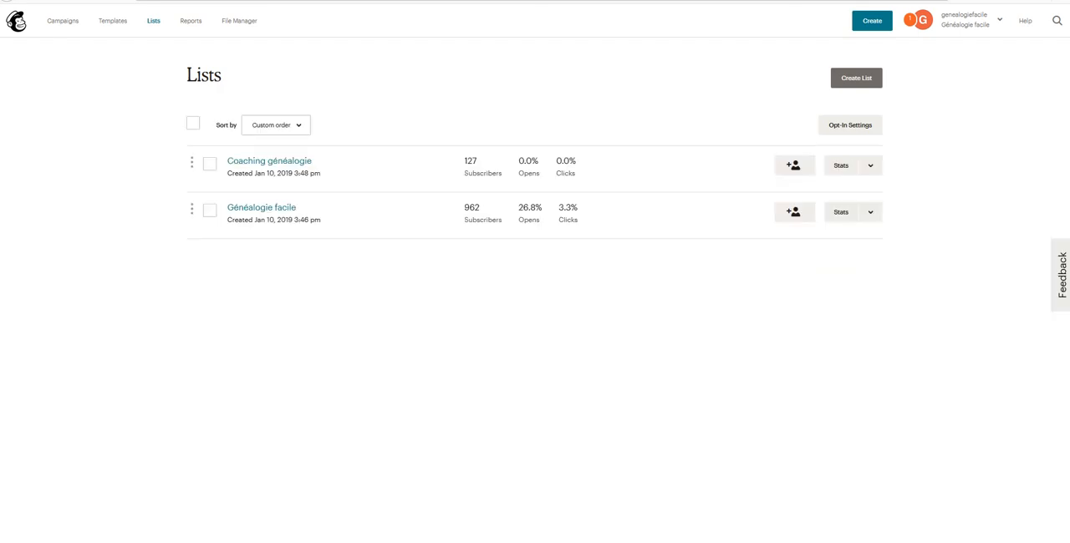
# Step: View the form for unsubscribing addresses from the Généalogie facile list, and return to the lists overview
pyautogui.click(260, 207)
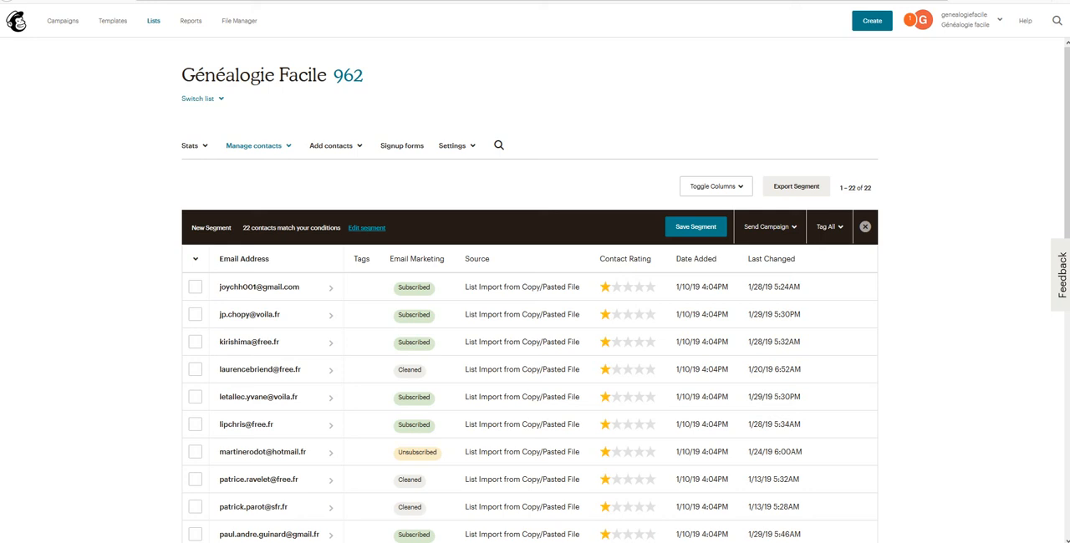
pyautogui.click(254, 145)
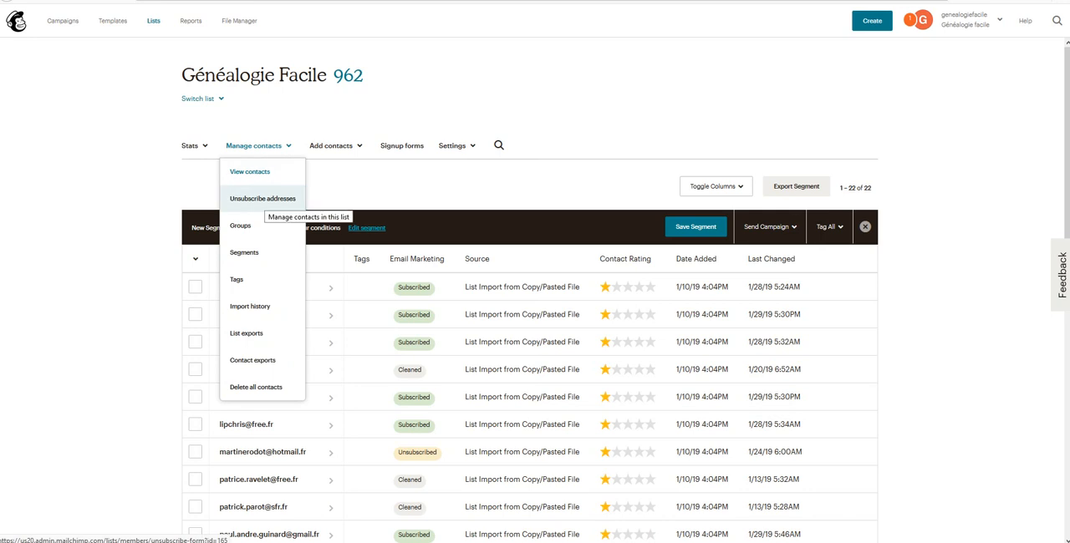
pyautogui.click(263, 199)
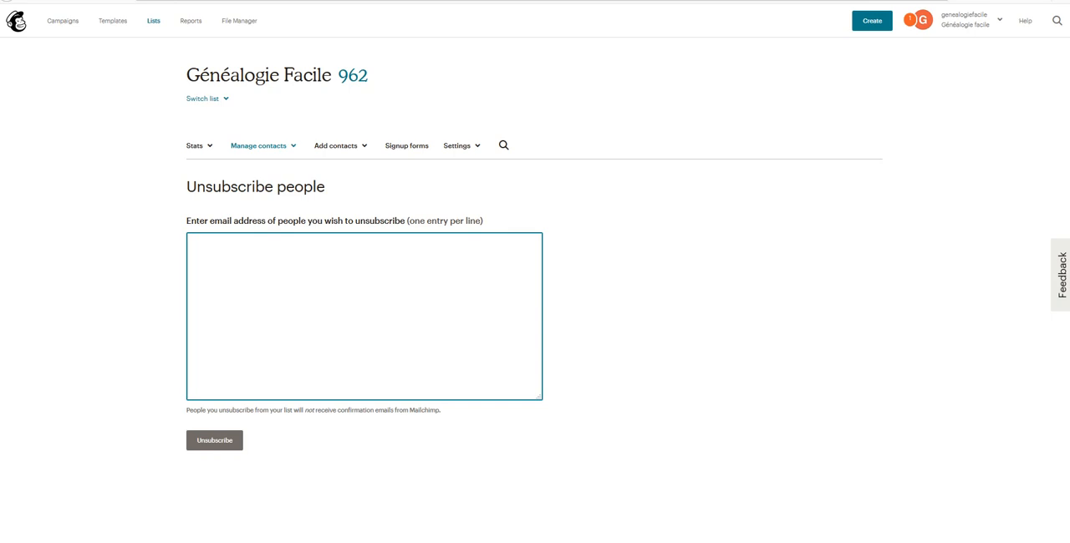
pyautogui.click(154, 21)
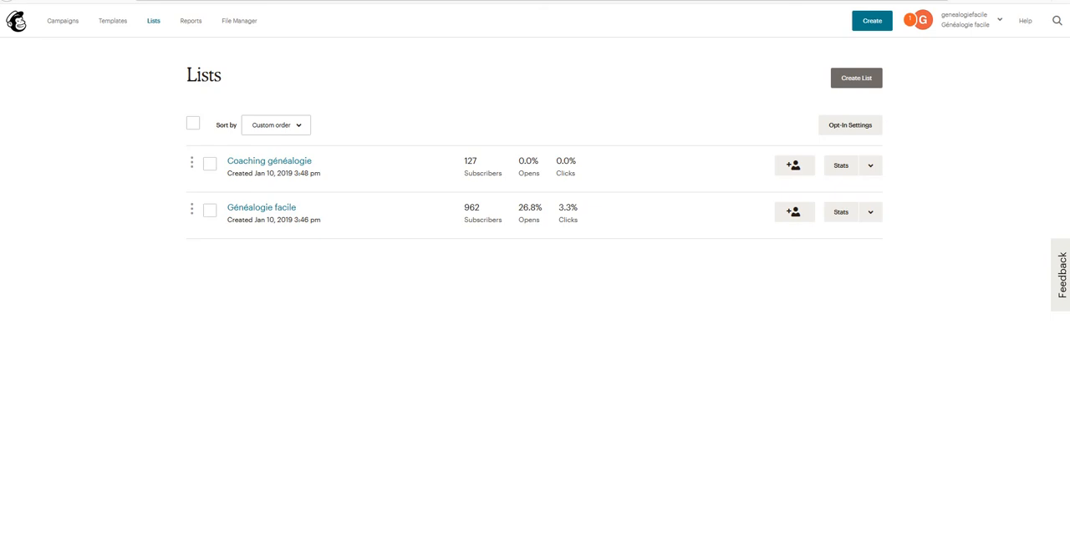
# Step: Create a regular email campaign named "email 1"
pyautogui.click(63, 21)
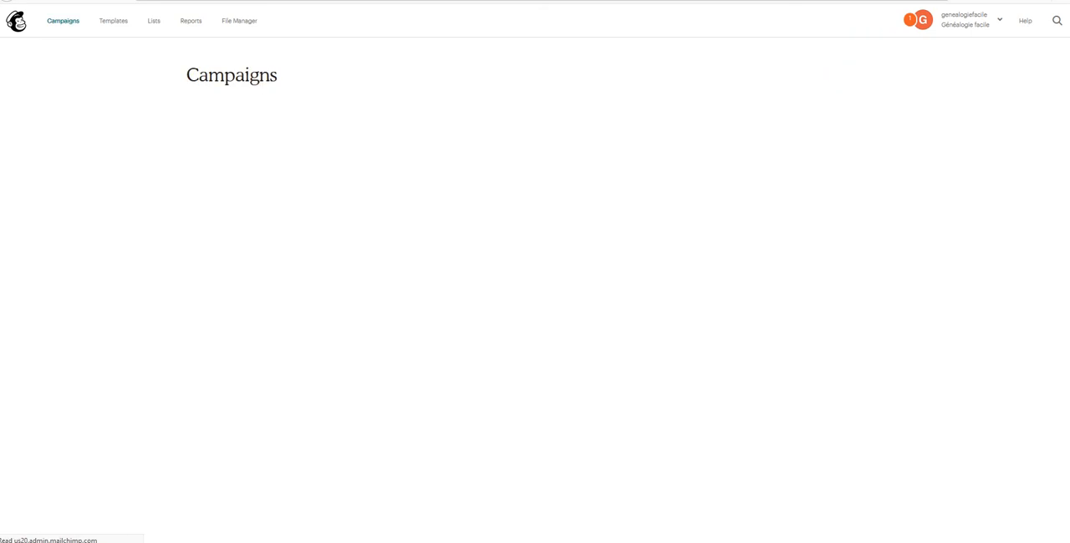
pyautogui.click(847, 77)
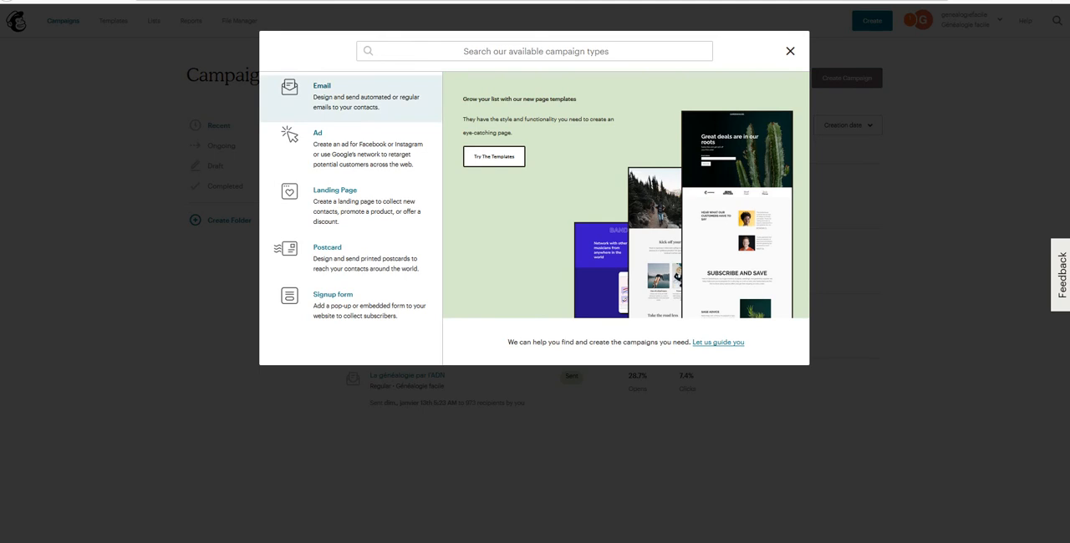
pyautogui.click(335, 92)
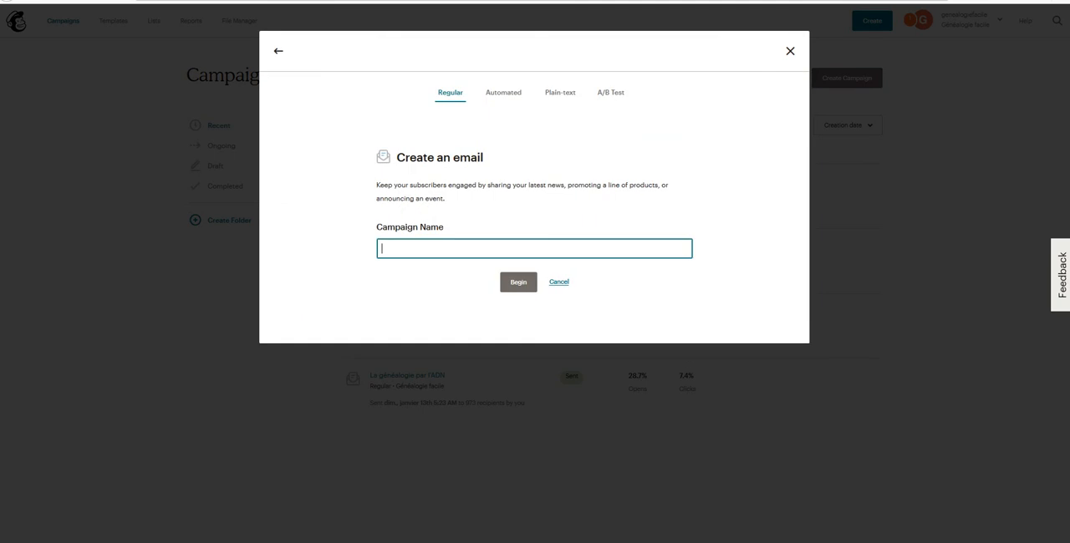
pyautogui.write('email 1')
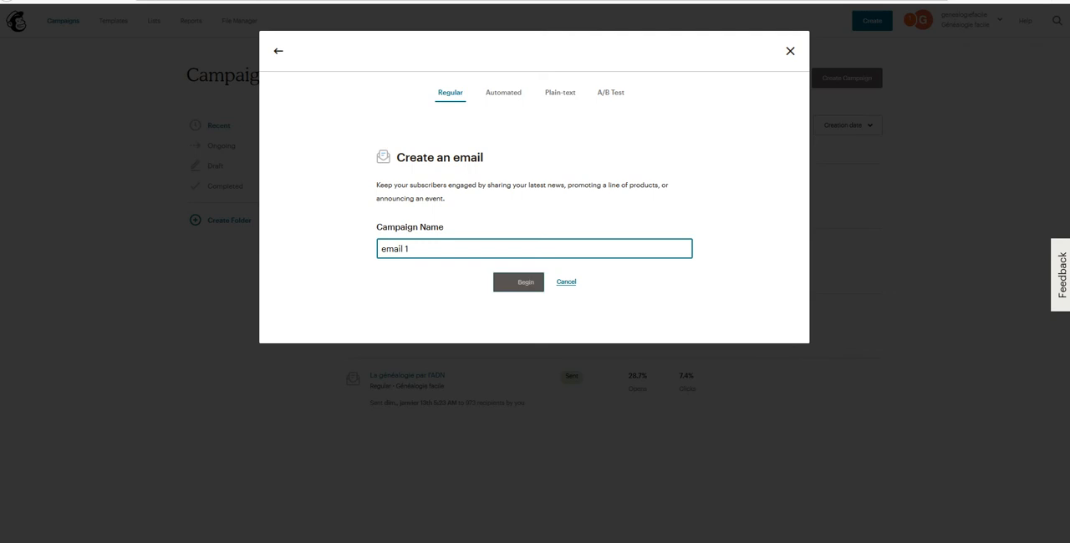
pyautogui.click(518, 281)
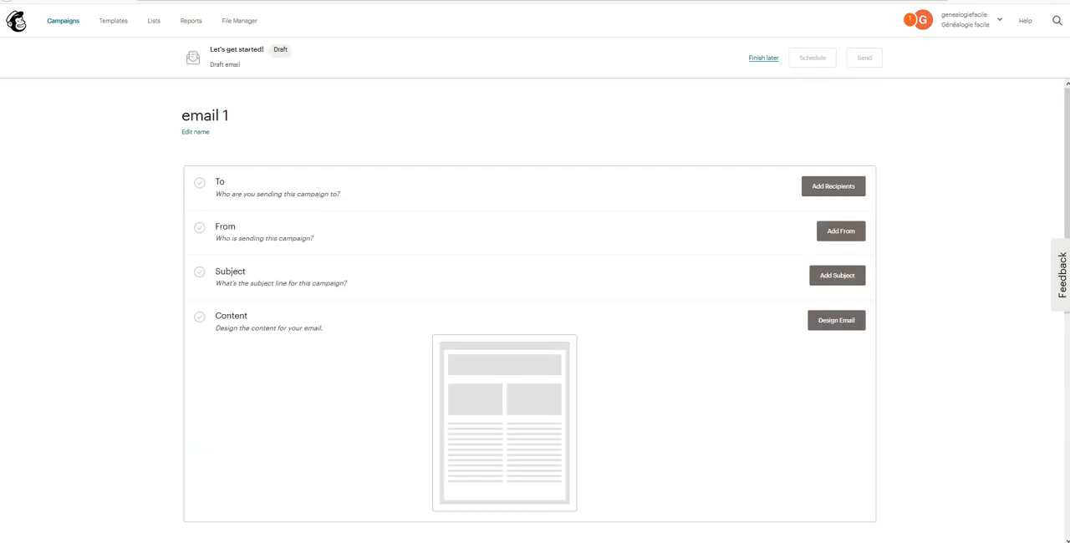
# Step: Set the campaign's recipients to the Inactive Subscribers segment of the Généalogie facile list and save them
pyautogui.click(832, 187)
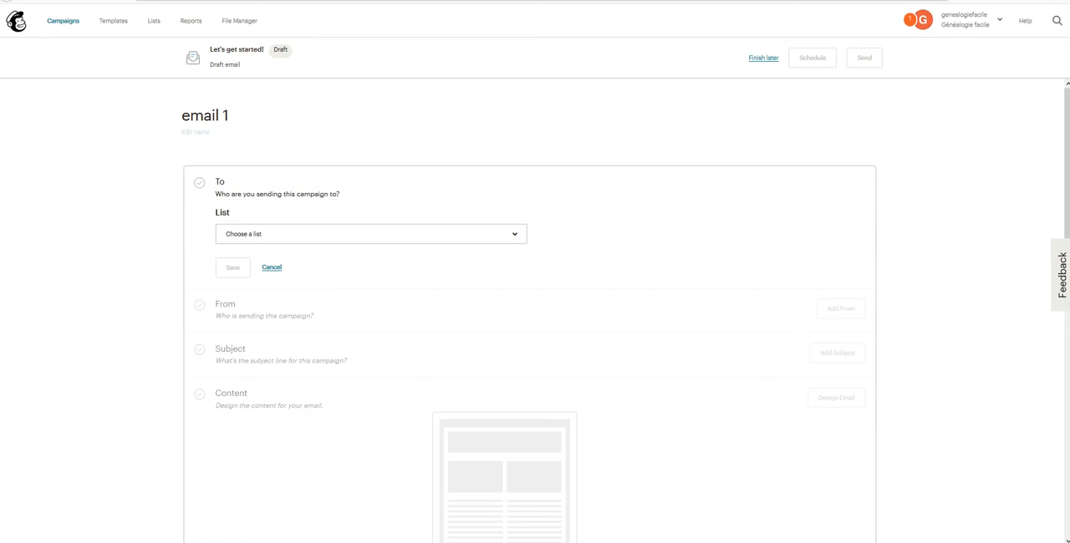
pyautogui.click(371, 234)
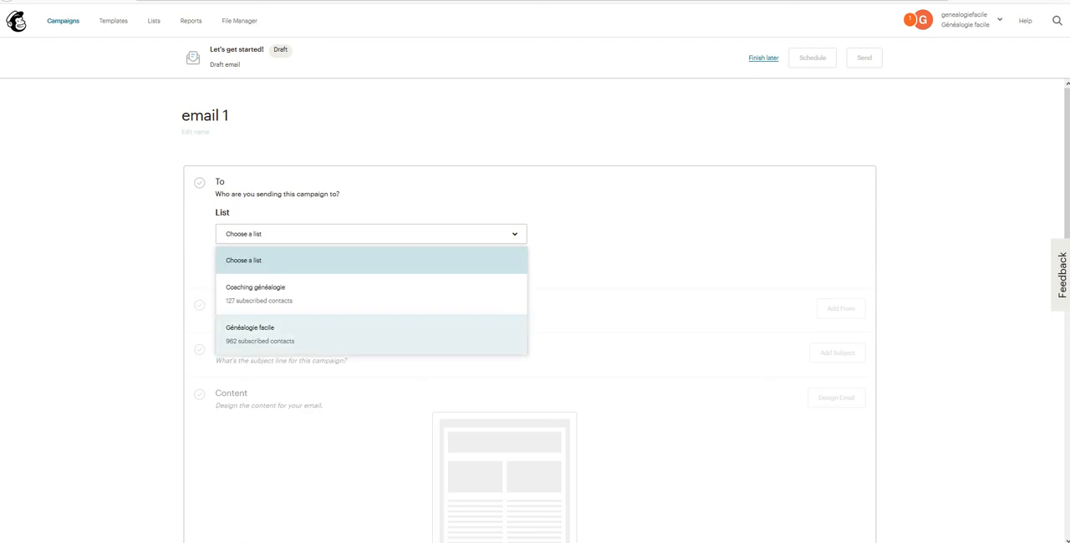
pyautogui.click(259, 334)
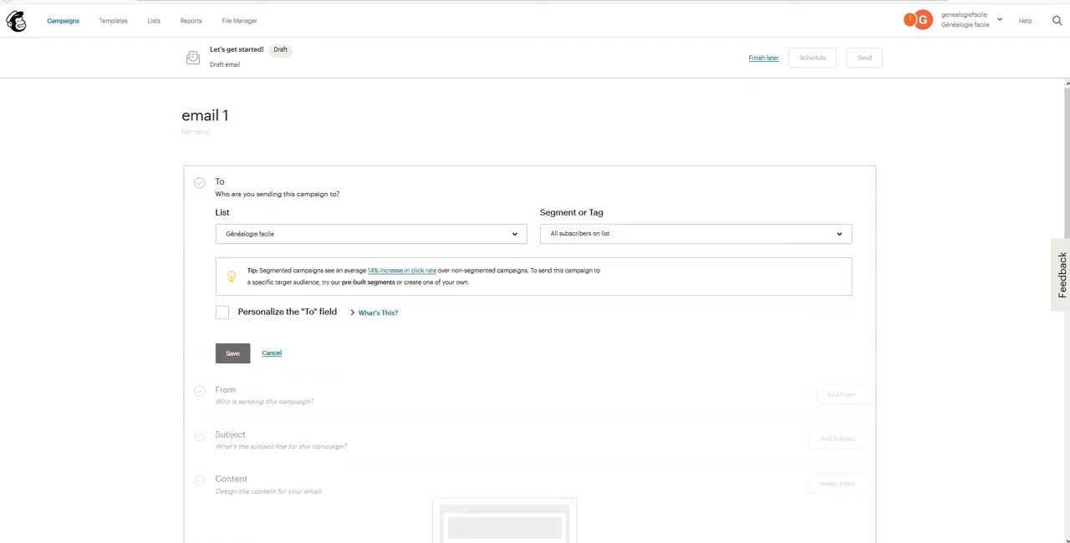
pyautogui.click(792, 234)
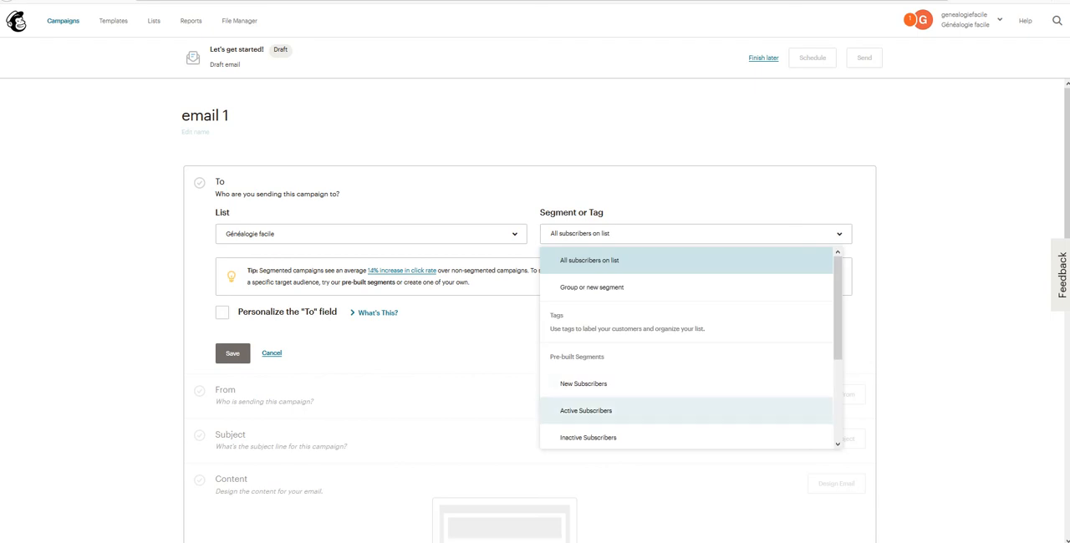
pyautogui.scroll(-1, 635, 402)
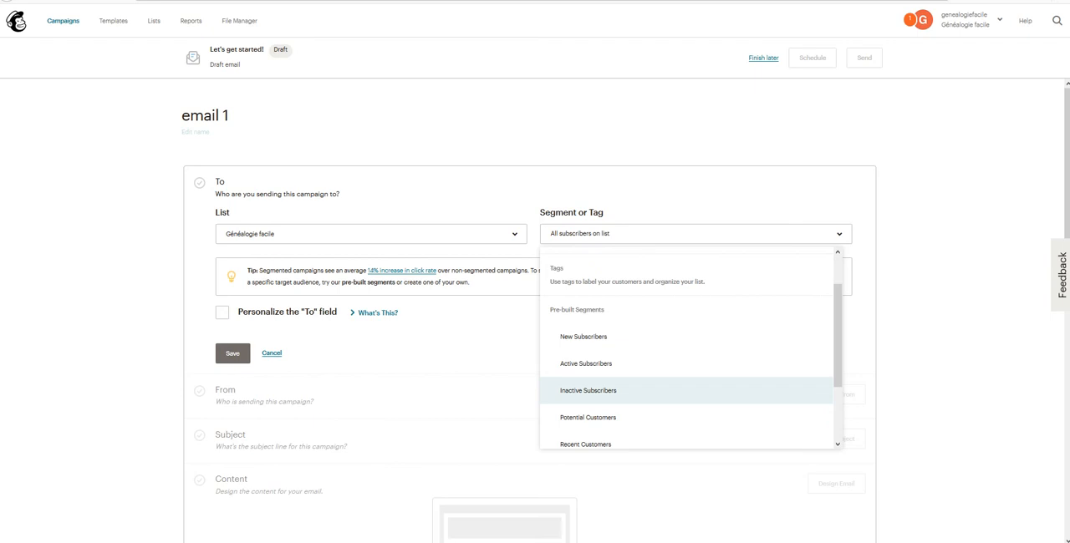
pyautogui.click(588, 390)
pyautogui.click(232, 304)
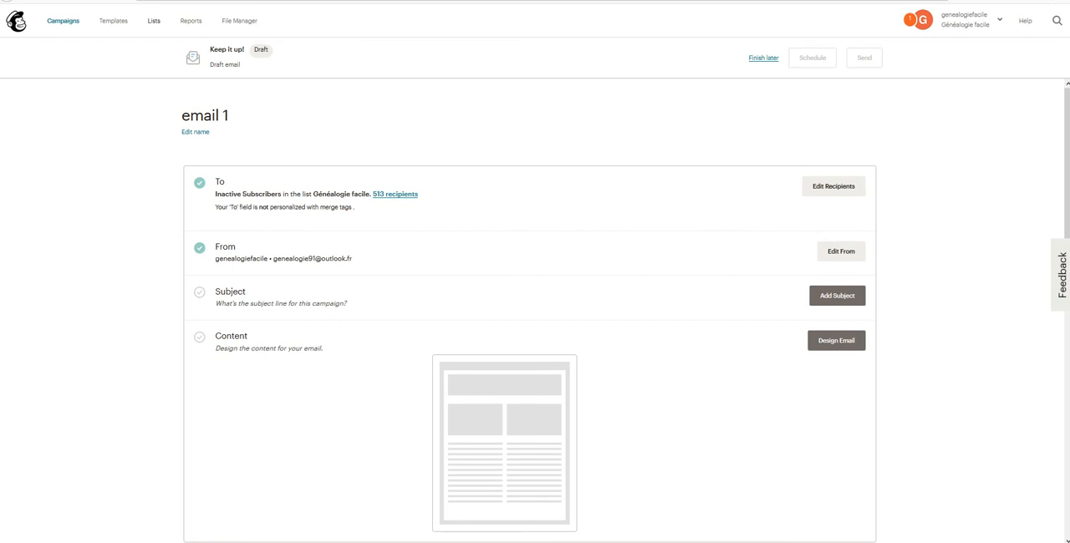
# Step: Open the overview of contact lists
pyautogui.click(154, 20)
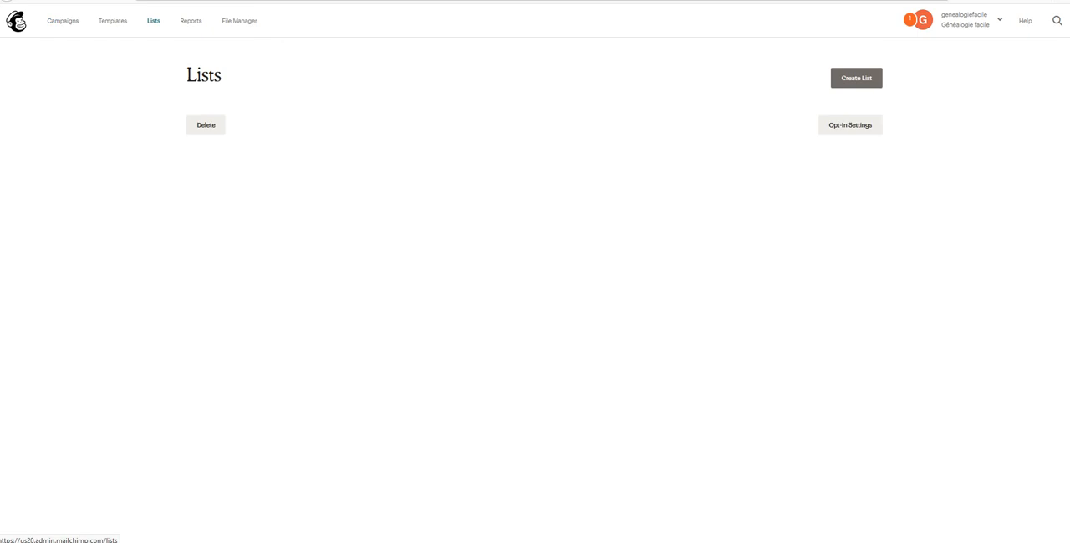